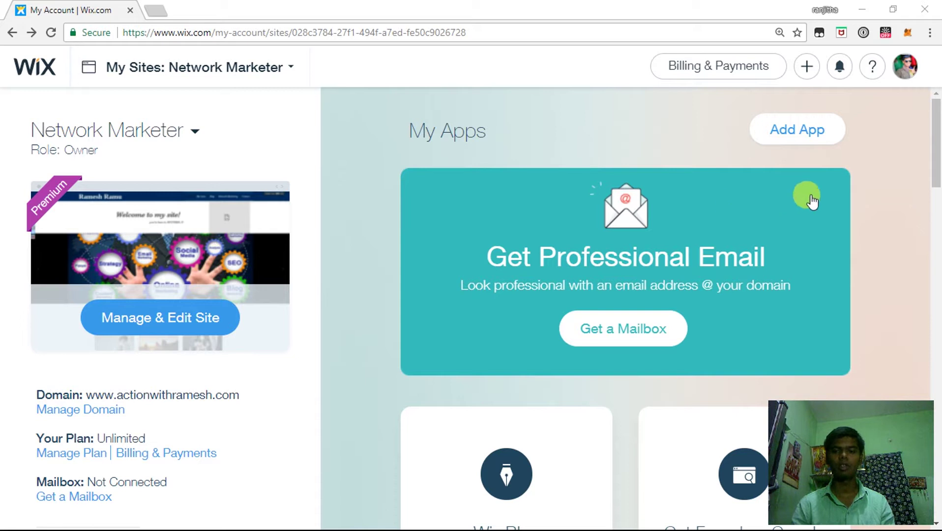
Go to My Domains from the account menu to see actionwithramesh.com
left_click(906, 68)
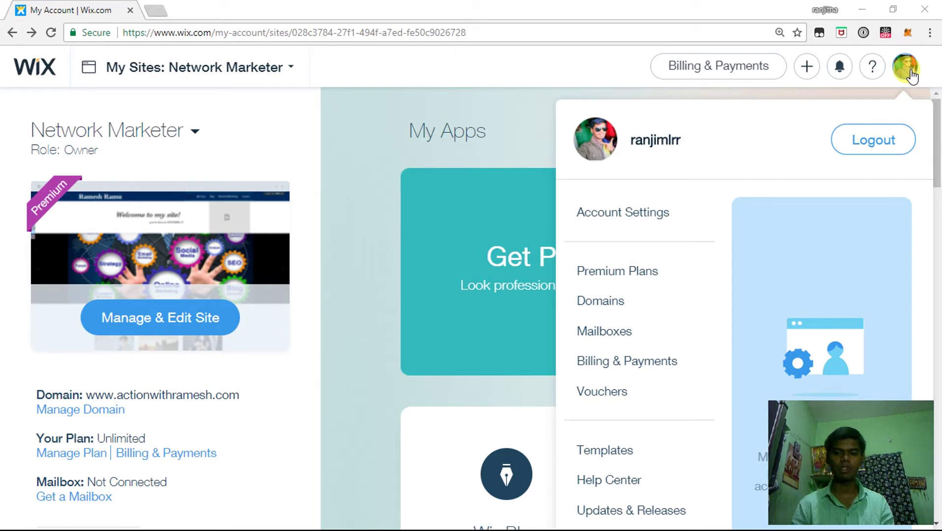
left_click(600, 307)
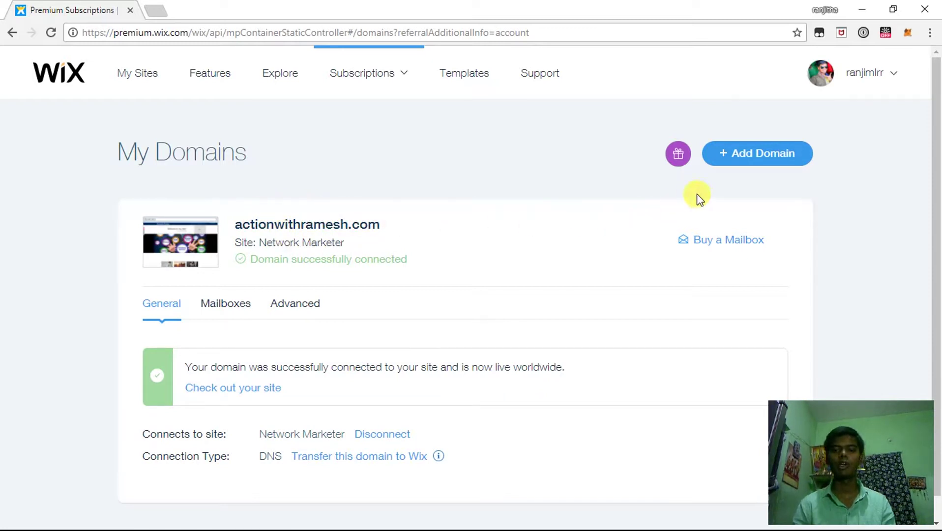
Search for succeedwithramesh.com as a new domain to buy and confirm it's available
left_click(742, 156)
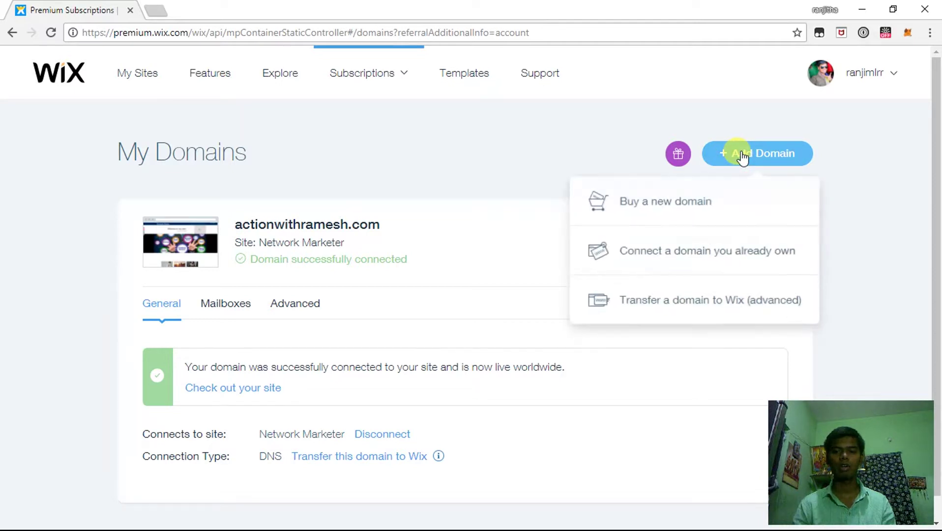
left_click(704, 203)
type("succeedwithramesh")
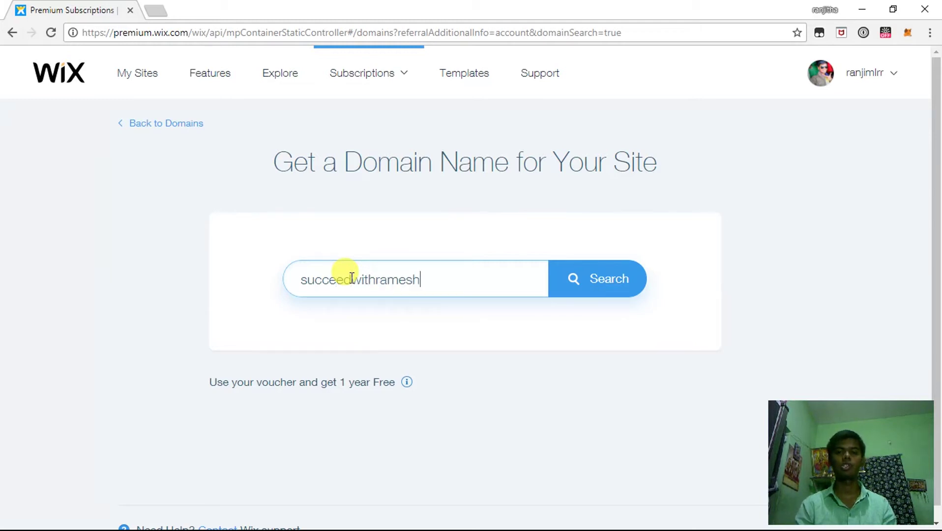
type(".com")
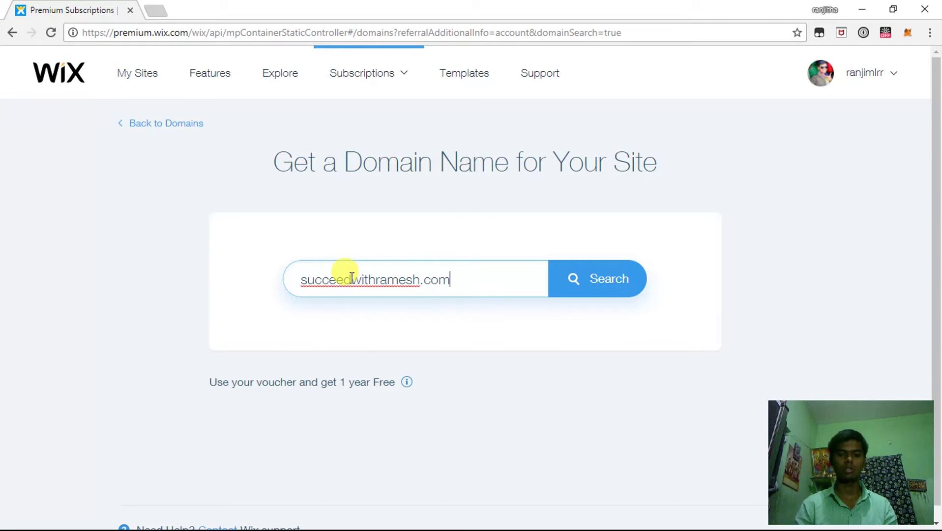
left_click(589, 283)
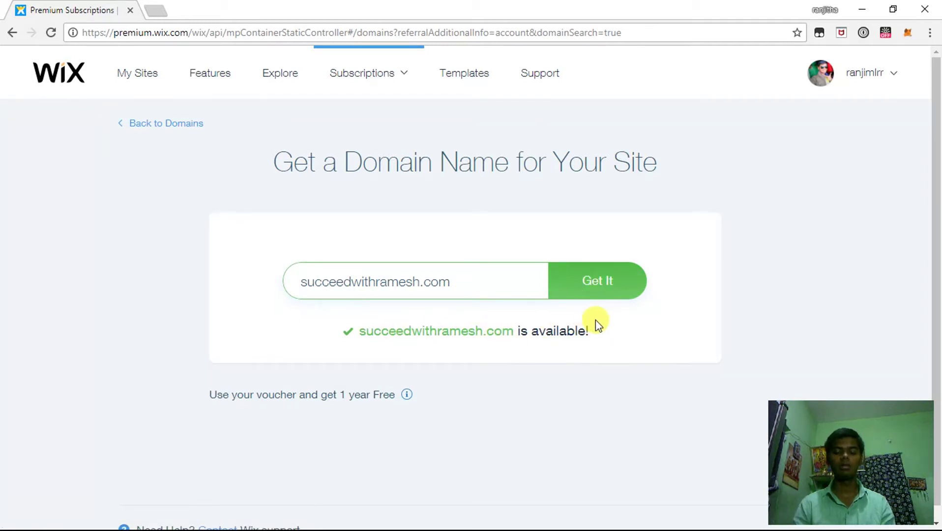
Get succeedwithramesh.com for a 1-year period covered by the voucher, ₹0.00 total
left_click(603, 290)
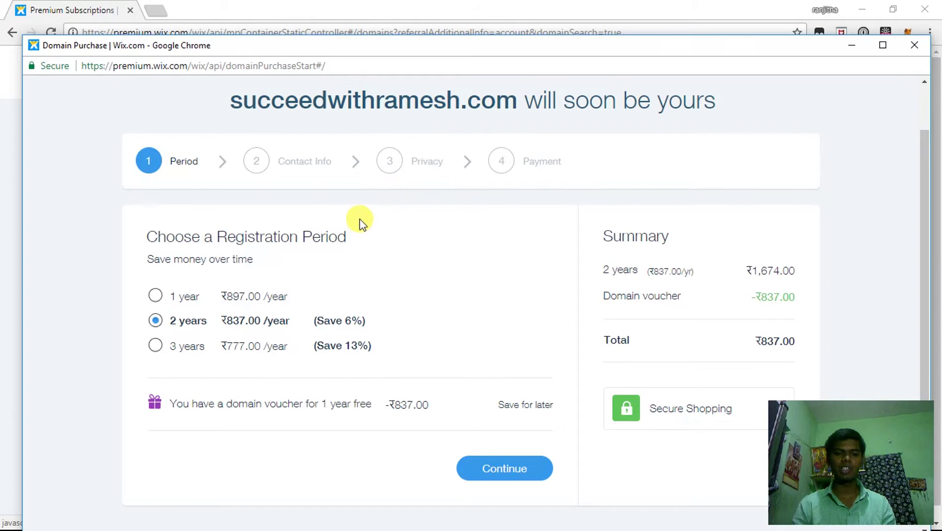
left_click(159, 297)
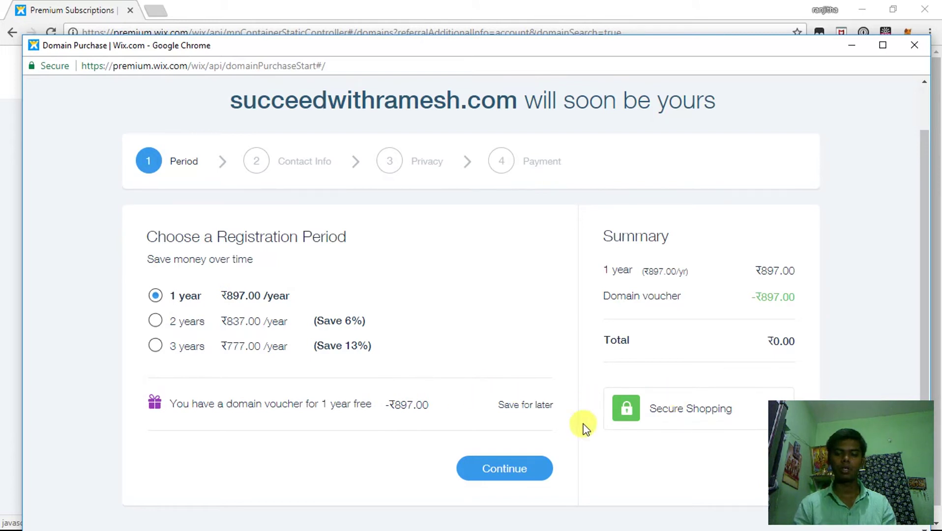
left_click(518, 472)
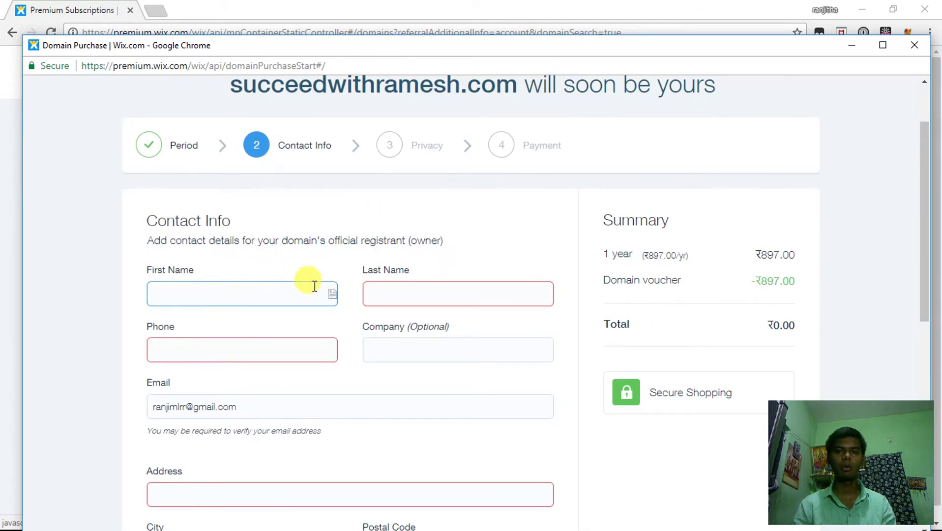
Autofill the registrant contact details with state Karnataka and continue to privacy
left_click(254, 298)
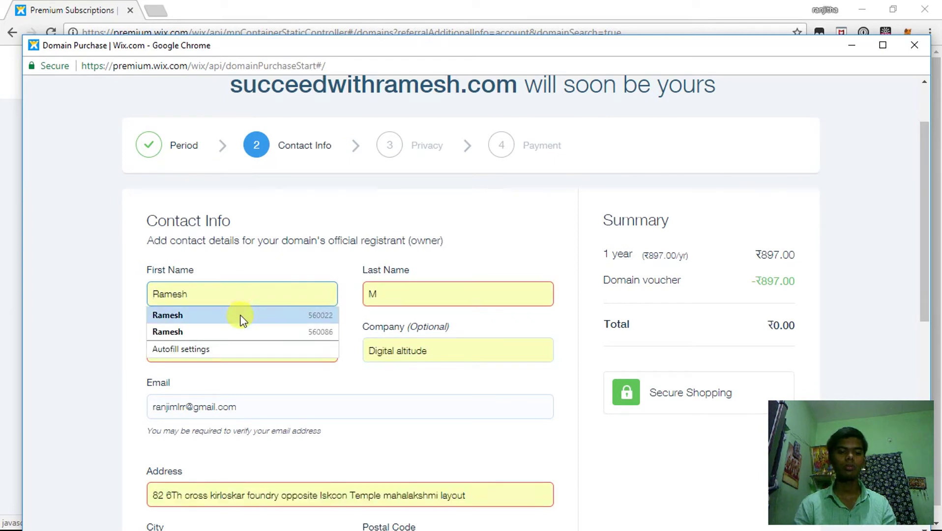
left_click(240, 328)
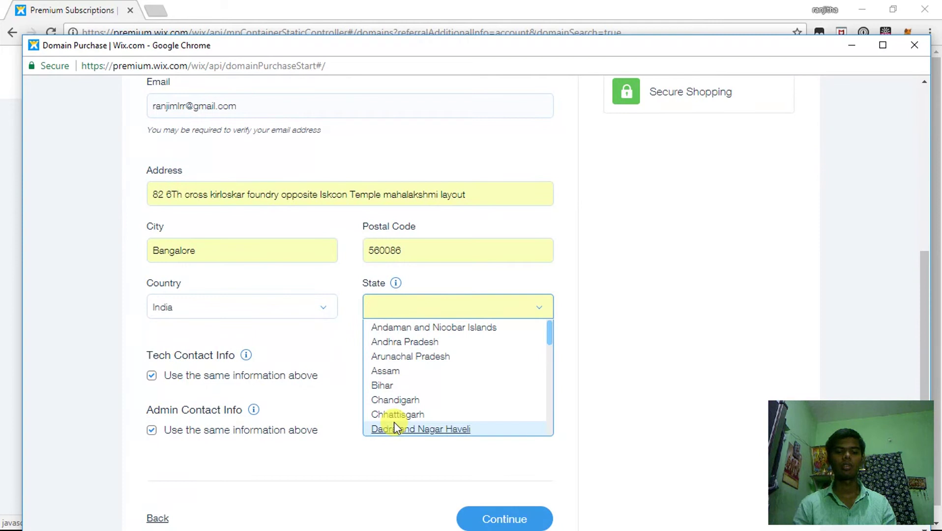
scroll(431, 396, "down", 2)
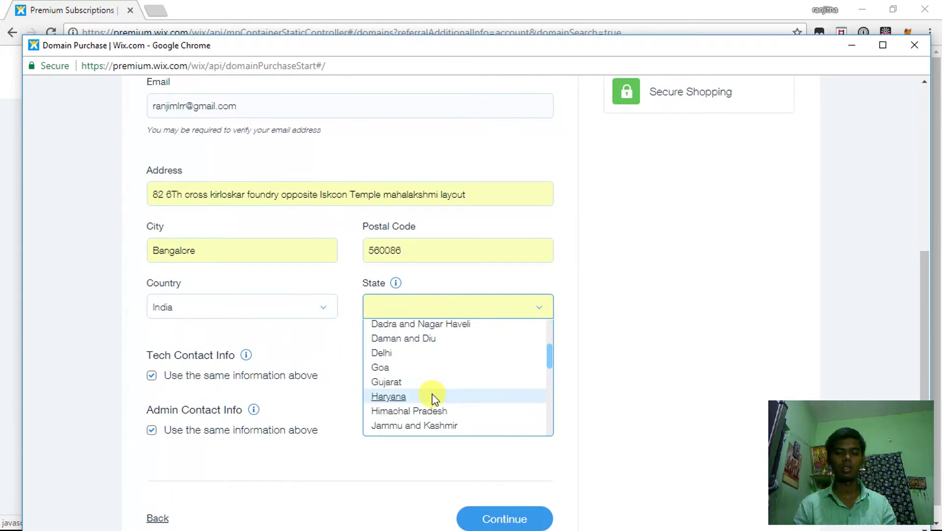
scroll(433, 398, "down", 2)
scroll(431, 394, "down", 1)
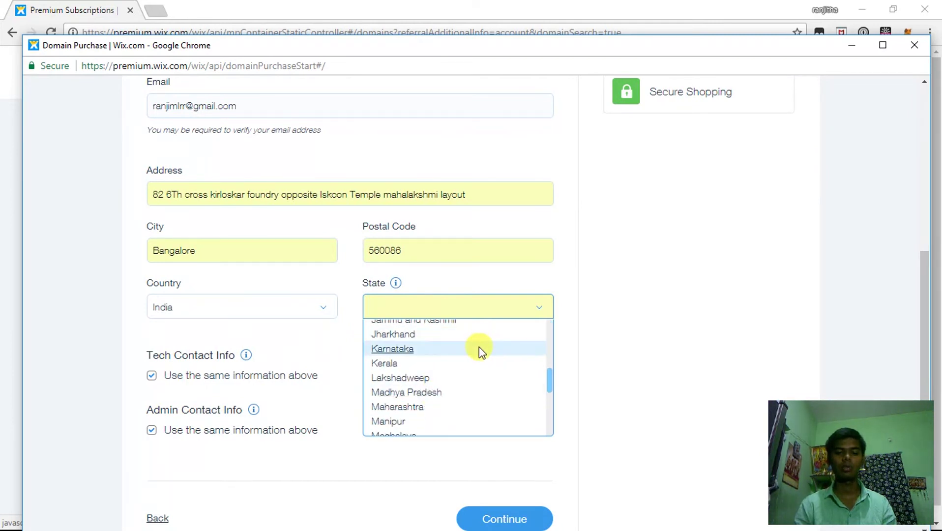
left_click(478, 348)
scroll(500, 391, "down", 2)
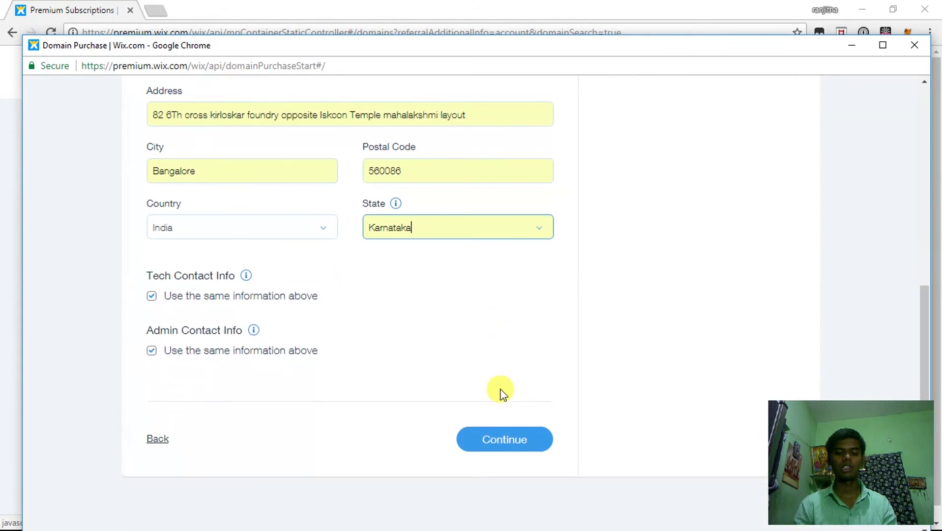
left_click(513, 437)
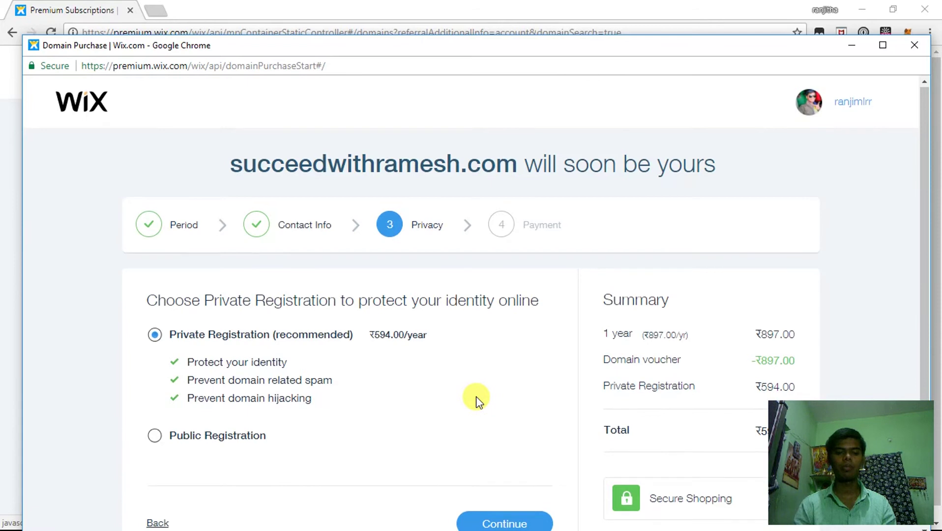
Keep Private Registration at ₹594.00/year and proceed to payment
scroll(476, 399, "down", 2)
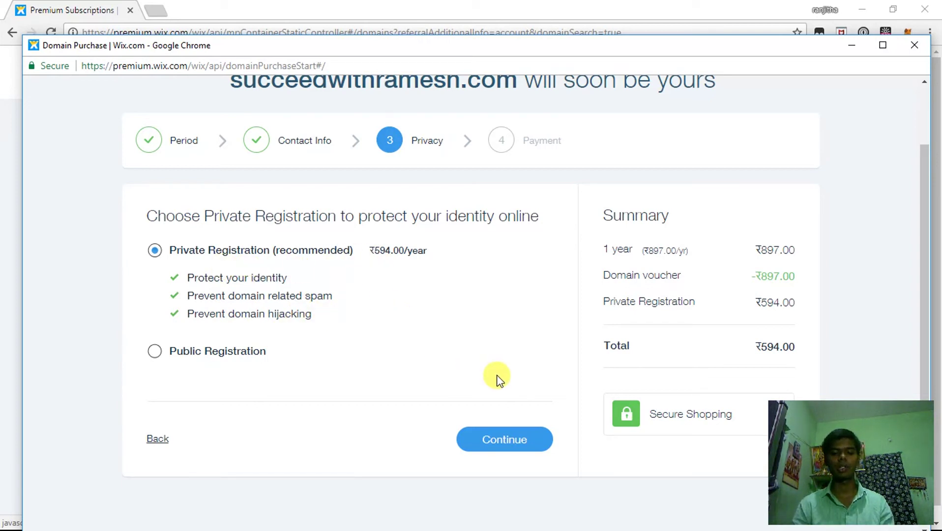
left_click(503, 443)
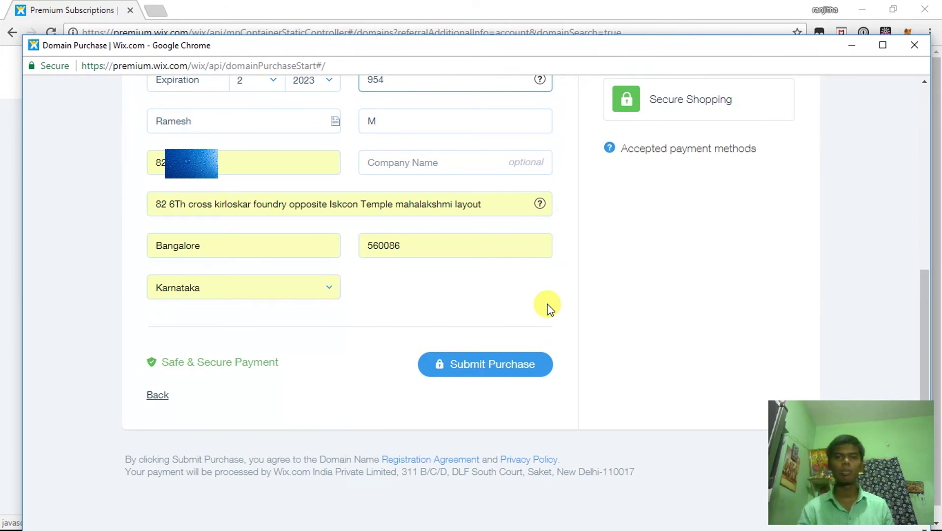
Submit the ₹594 purchase to reach the bank's OTP verification page
left_click(500, 372)
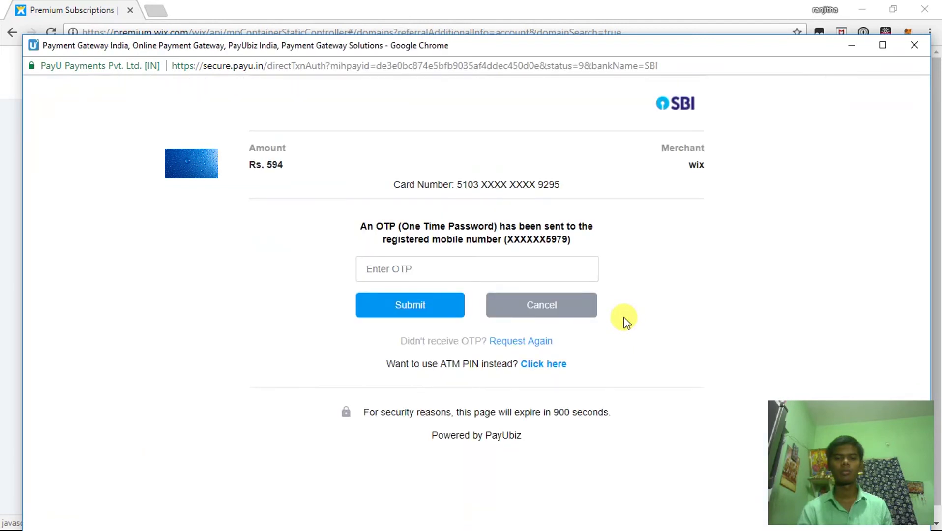
Enter the SMS one-time password and submit it to confirm the ₹594 payment
left_click(472, 305)
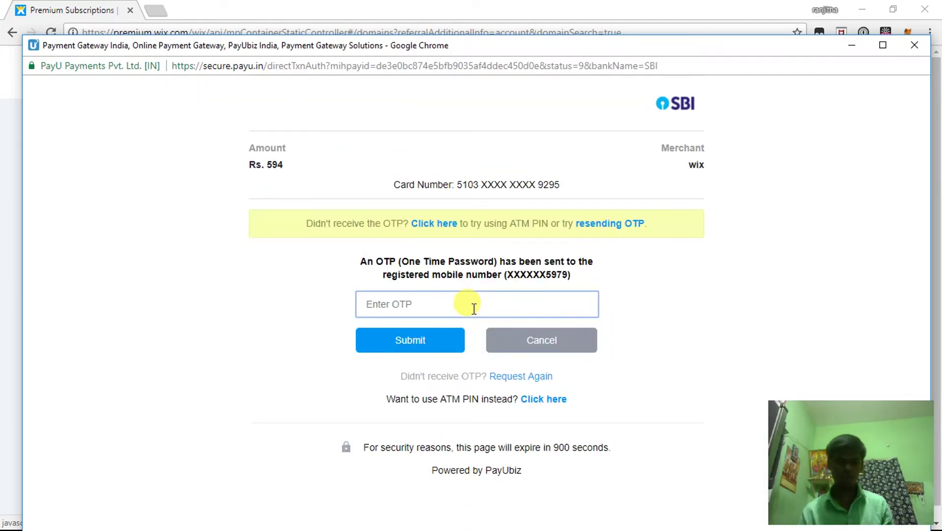
type("1")
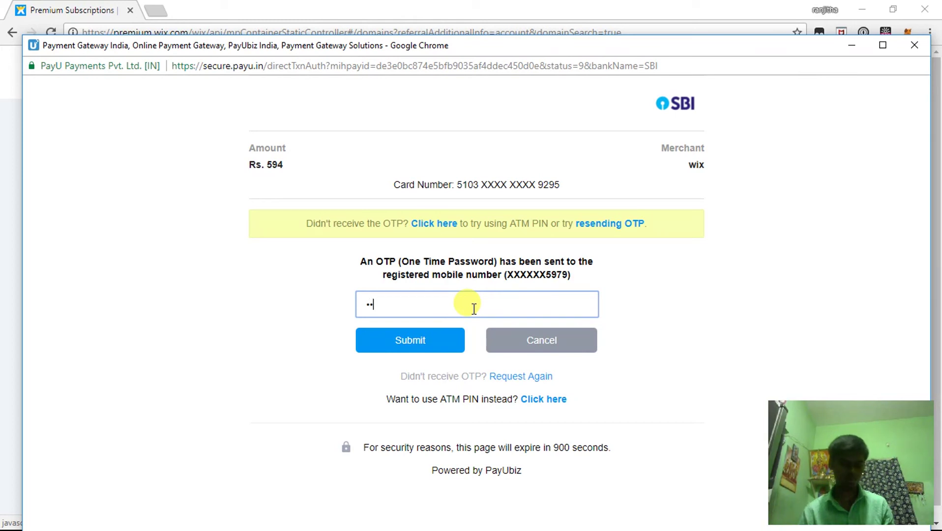
type("1")
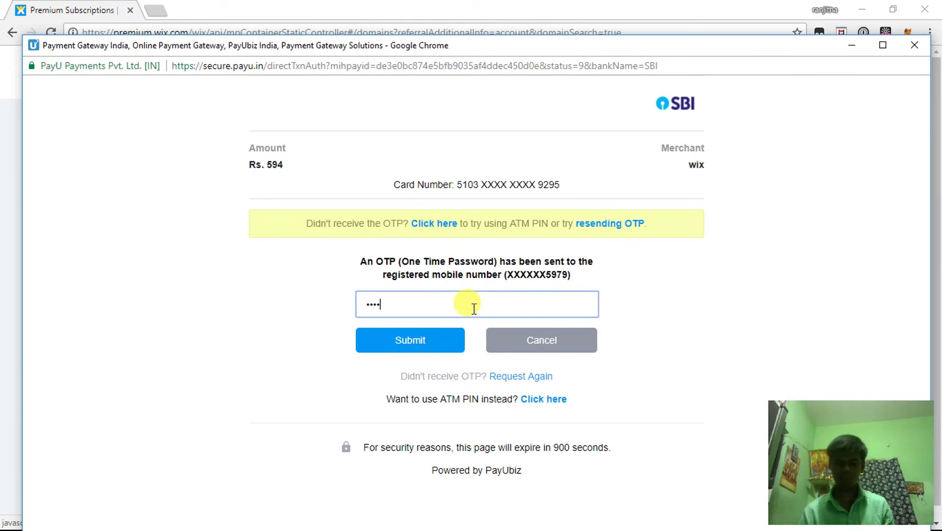
left_click(444, 343)
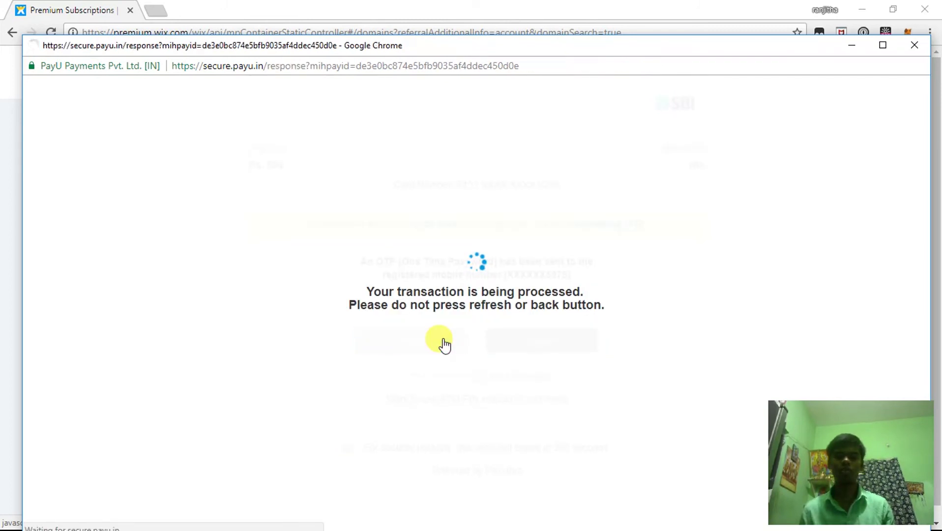